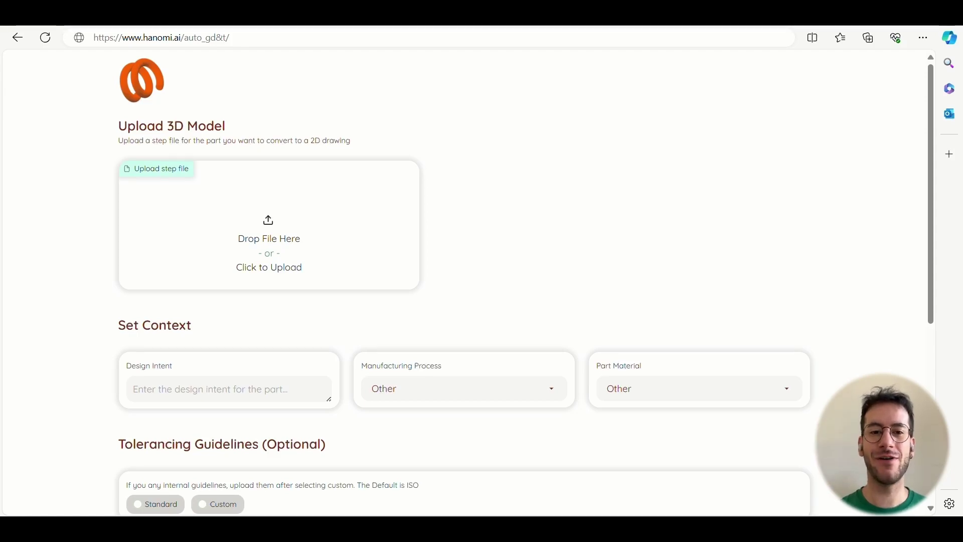
pyautogui.scroll(-2, 538, 157)
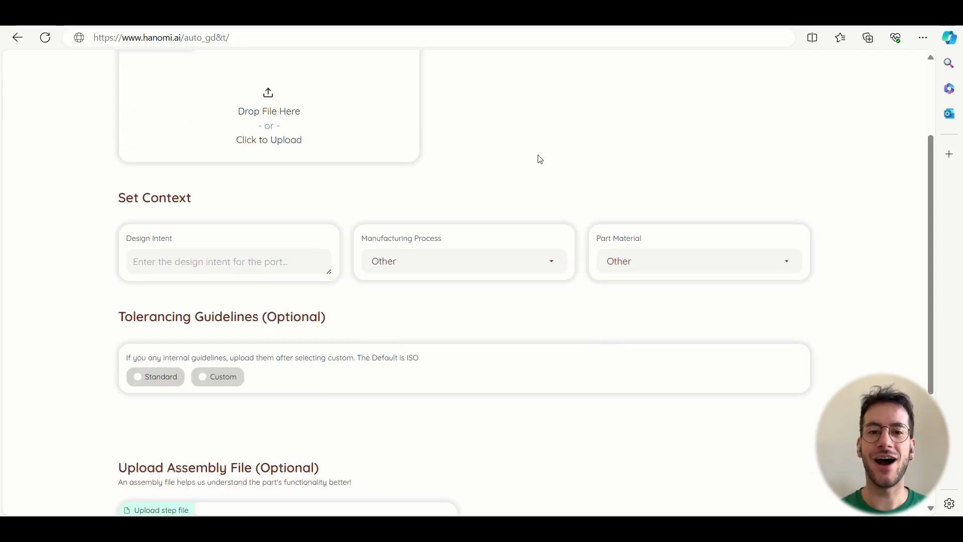
pyautogui.scroll(-2, 538, 158)
pyautogui.scroll(2, 538, 254)
pyautogui.scroll(2, 539, 256)
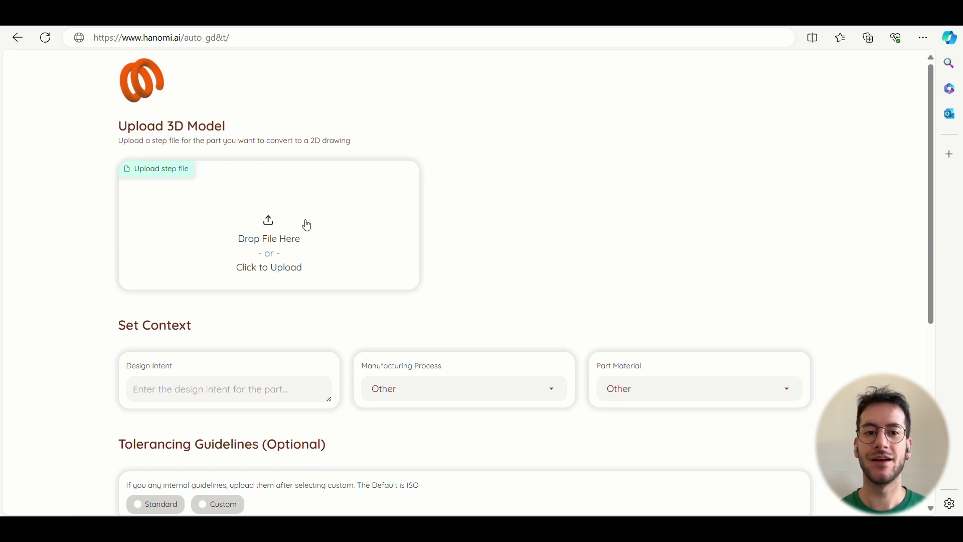
pyautogui.scroll(-1, 293, 249)
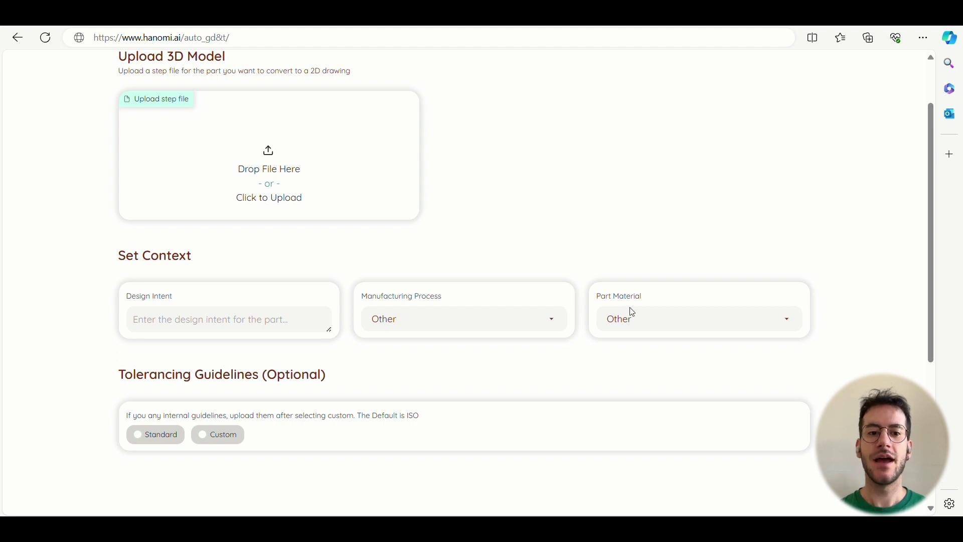
pyautogui.scroll(-2, 632, 301)
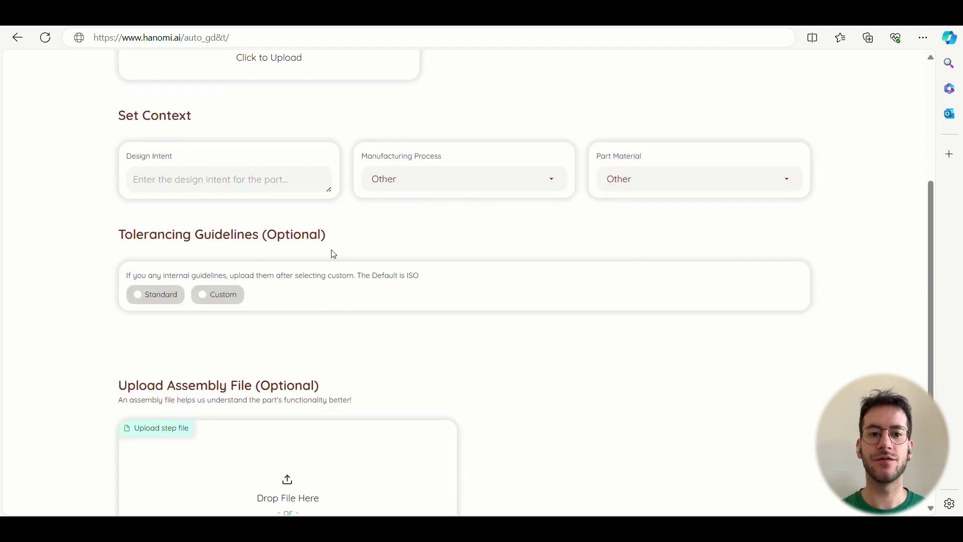
pyautogui.scroll(-2, 332, 254)
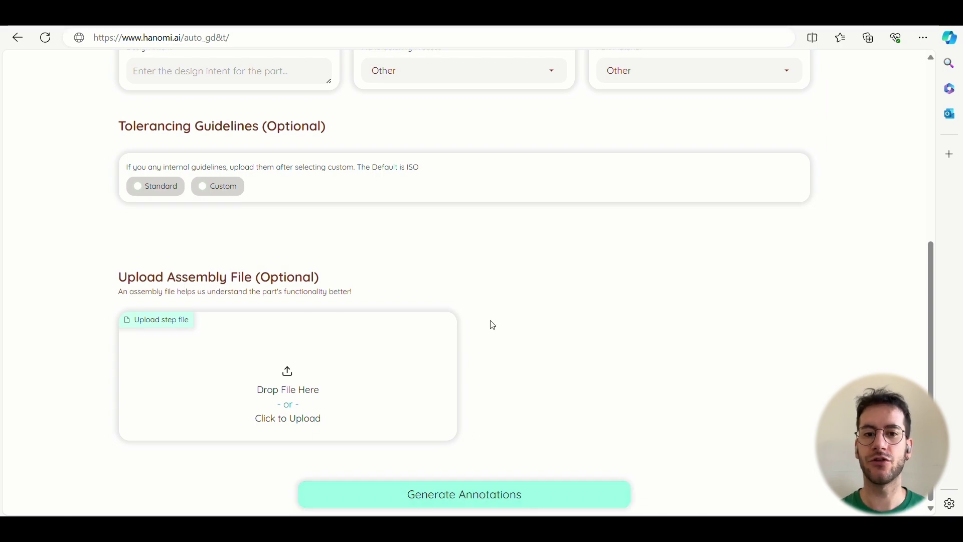
pyautogui.scroll(5, 451, 271)
# Orbit the test_MVP part in Fusion to view it from behind.
pyautogui.hotkey('alt', 'Tab')
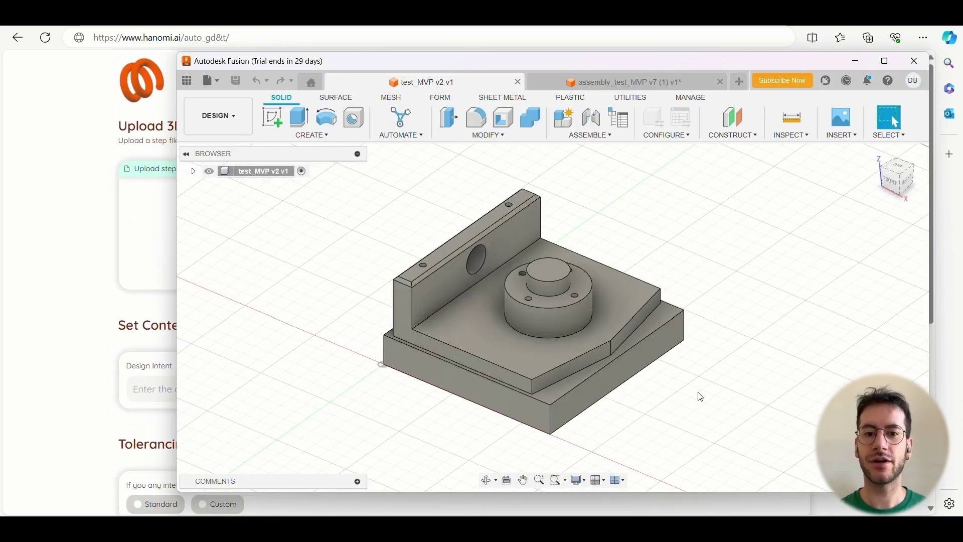
pyautogui.moveTo(719, 380)
pyautogui.mouseDown()
pyautogui.moveTo(493, 359)
pyautogui.moveTo(242, 368)
pyautogui.moveTo(624, 372)
pyautogui.mouseUp()
pyautogui.press('Escape')
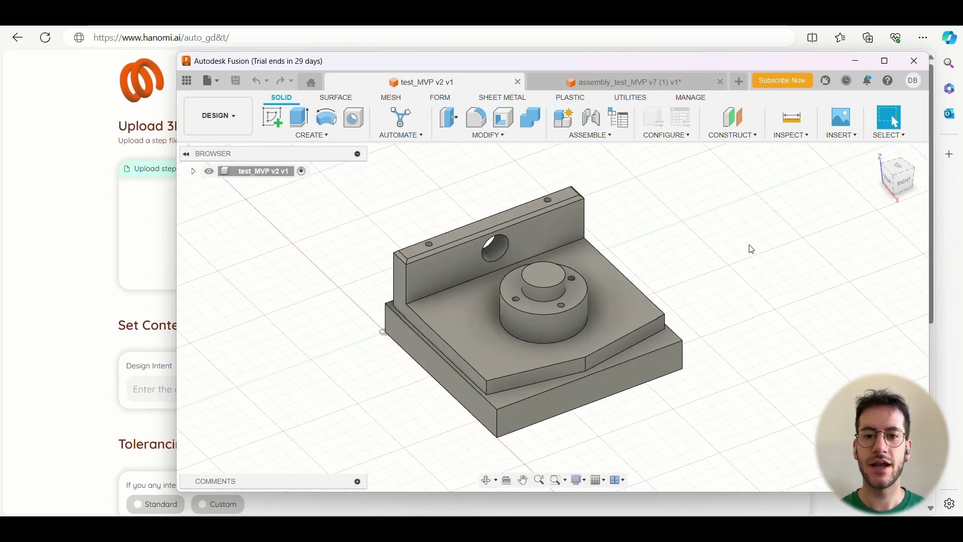
# Open the assembly_test_MVP document and orbit the assembly to an isometric view.
pyautogui.click(644, 85)
pyautogui.moveTo(563, 397)
pyautogui.mouseDown()
pyautogui.moveTo(555, 359)
pyautogui.moveTo(497, 370)
pyautogui.moveTo(532, 339)
pyautogui.mouseUp()
pyautogui.press('Escape')
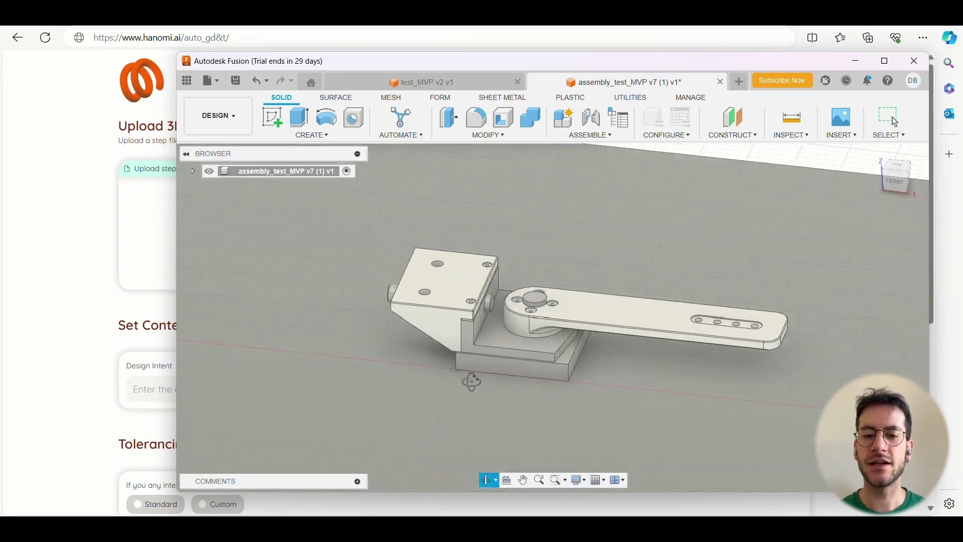
pyautogui.moveTo(532, 340); pyautogui.dragTo(544, 391)
pyautogui.press('Escape')
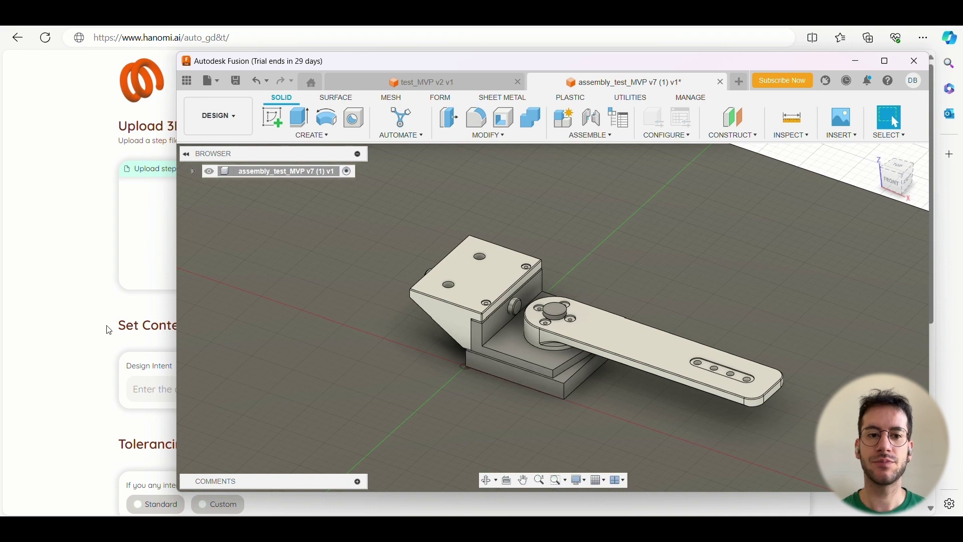
# Back in Hanomi, upload test_MVP v2.step as the 3D model file.
pyautogui.click(106, 328)
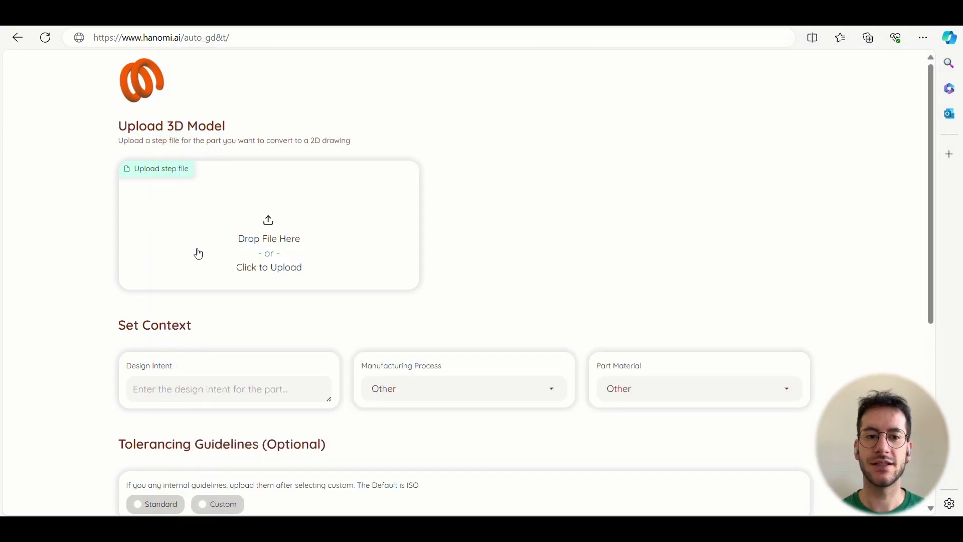
pyautogui.click(229, 234)
pyautogui.click(227, 275)
pyautogui.click(439, 433)
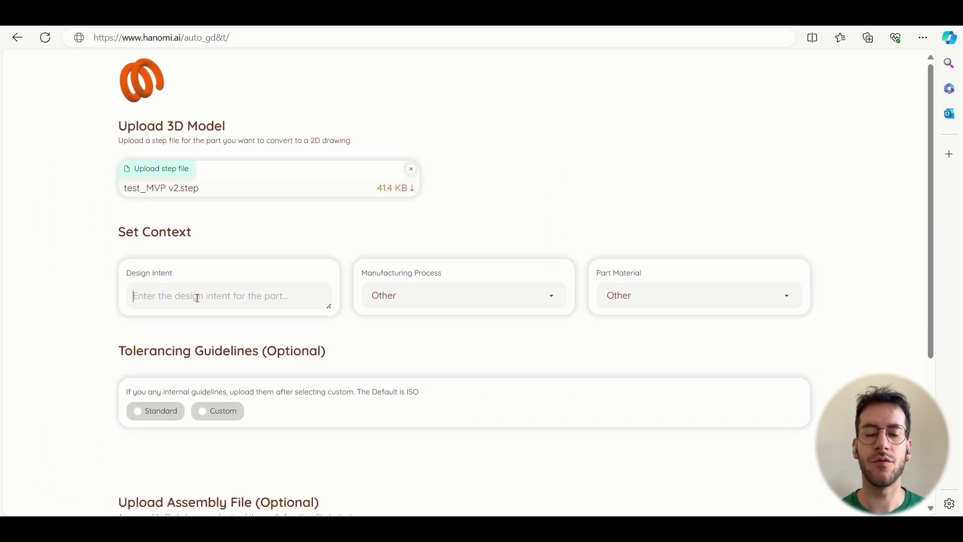
pyautogui.write('machined alumiumium block connected to')
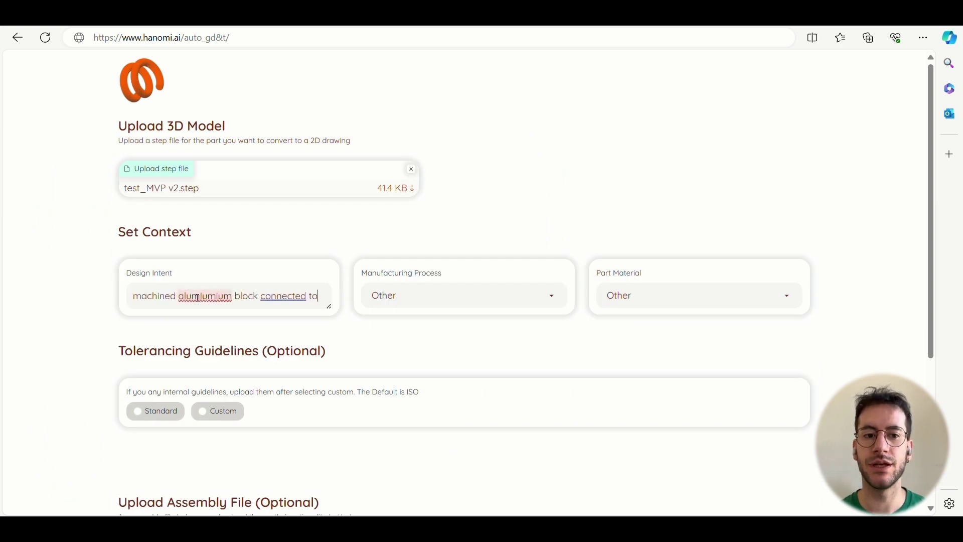
pyautogui.write(' a t support and a bracket while being positioned on a flat surface')
# Pick CNC Machining as process, Aluminum 6061 as material, and Custom tolerancing.
pyautogui.click(409, 296)
pyautogui.scroll(2, 419, 181)
pyautogui.click(416, 78)
pyautogui.click(678, 295)
pyautogui.scroll(3, 672, 226)
pyautogui.click(655, 76)
pyautogui.scroll(-1, 301, 399)
pyautogui.click(217, 366)
pyautogui.scroll(-2, 459, 258)
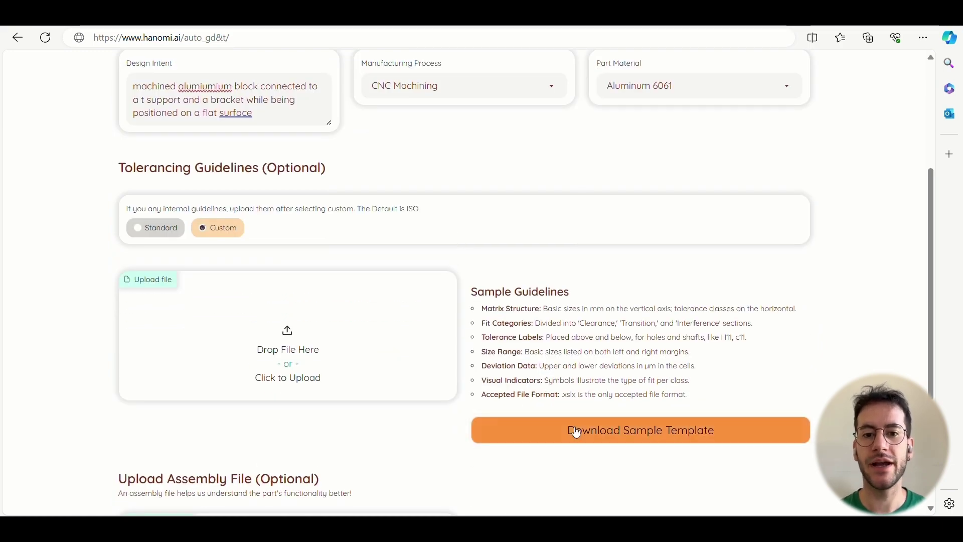
# Drop the custom guidelines file and use Standard tolerancing with ISO 2768.
pyautogui.click(312, 337)
pyautogui.click(537, 161)
pyautogui.doubleClick(570, 394)
pyautogui.click(155, 227)
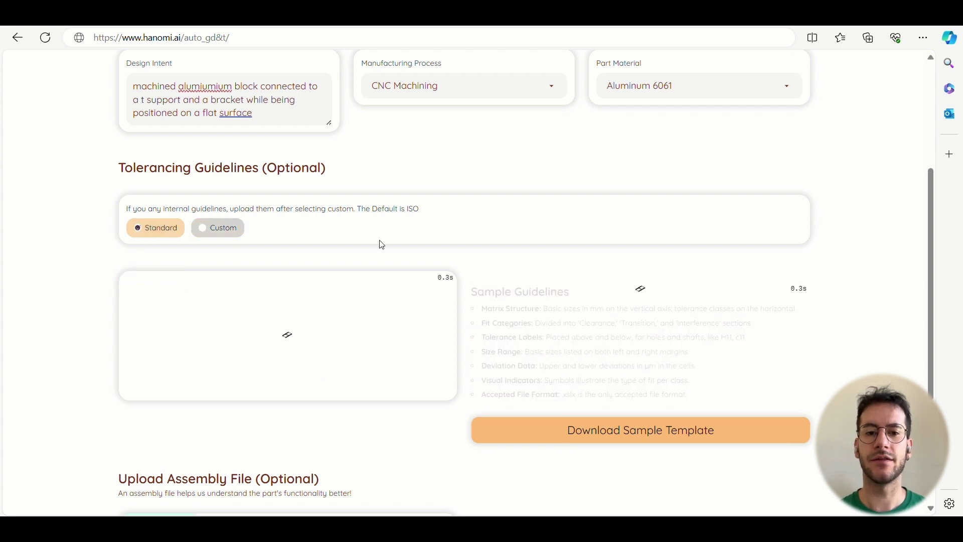
pyautogui.click(444, 298)
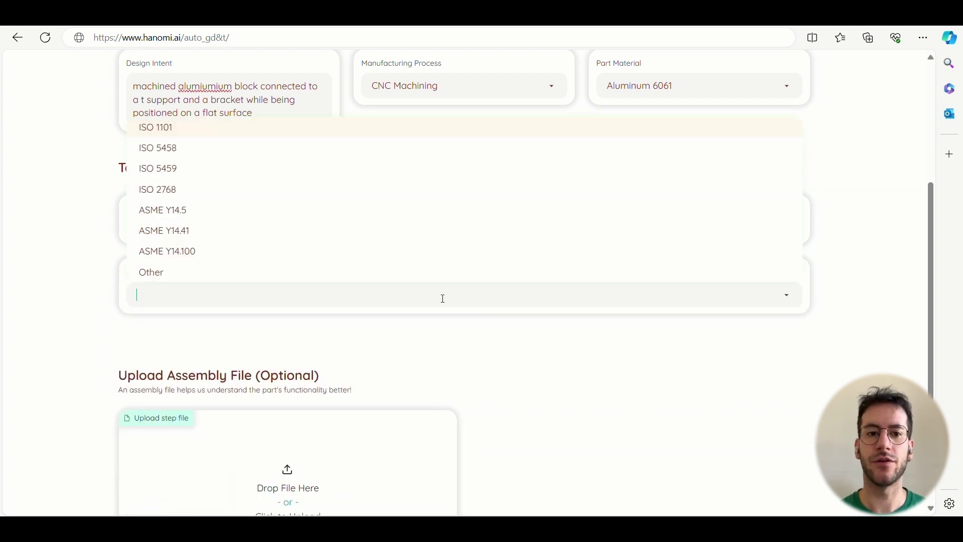
pyautogui.click(198, 190)
pyautogui.scroll(-2, 426, 307)
pyautogui.scroll(-1, 274, 364)
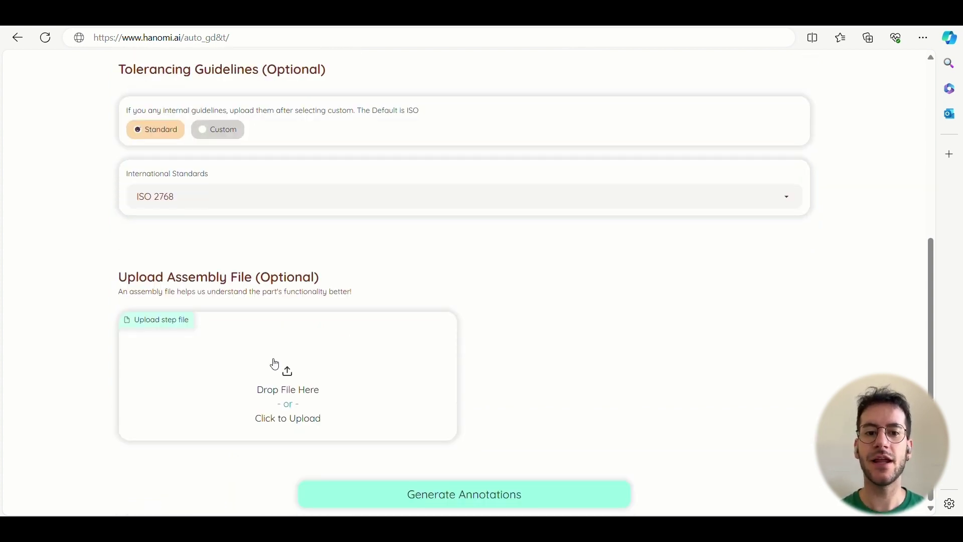
# Upload assembly_test_MVP v7.step as the assembly file.
pyautogui.click(275, 365)
pyautogui.click(284, 255)
pyautogui.click(433, 436)
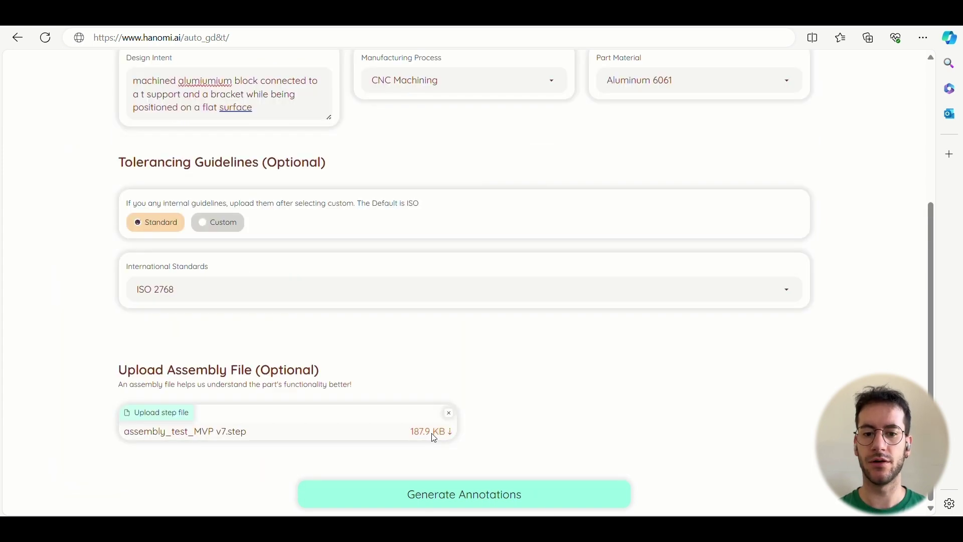
# Generate the GD&T annotations, then display the resulting 2D drawing sheet.
pyautogui.click(502, 494)
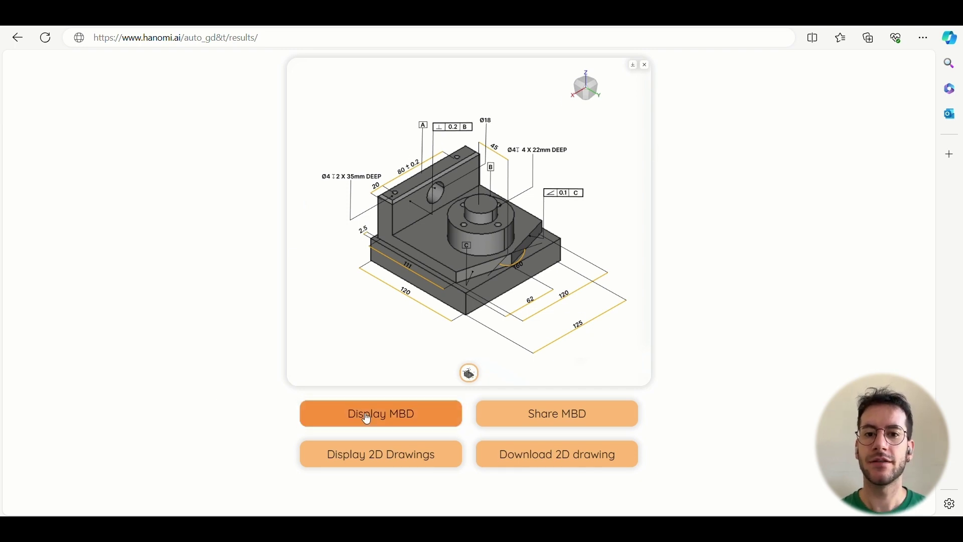
pyautogui.click(443, 460)
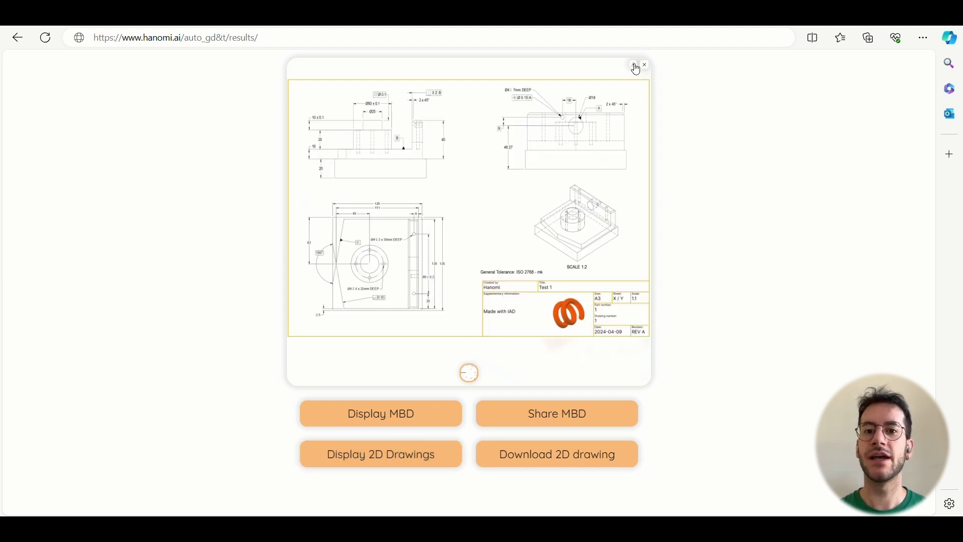
# Download the 2D drawing and open 2drawing (1).pdf in Edge's PDF viewer.
pyautogui.click(576, 454)
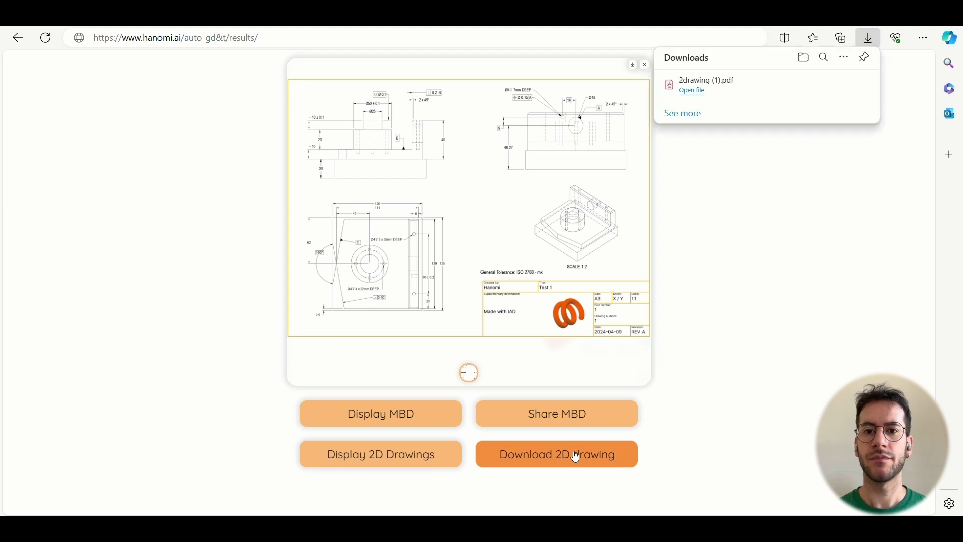
pyautogui.click(698, 91)
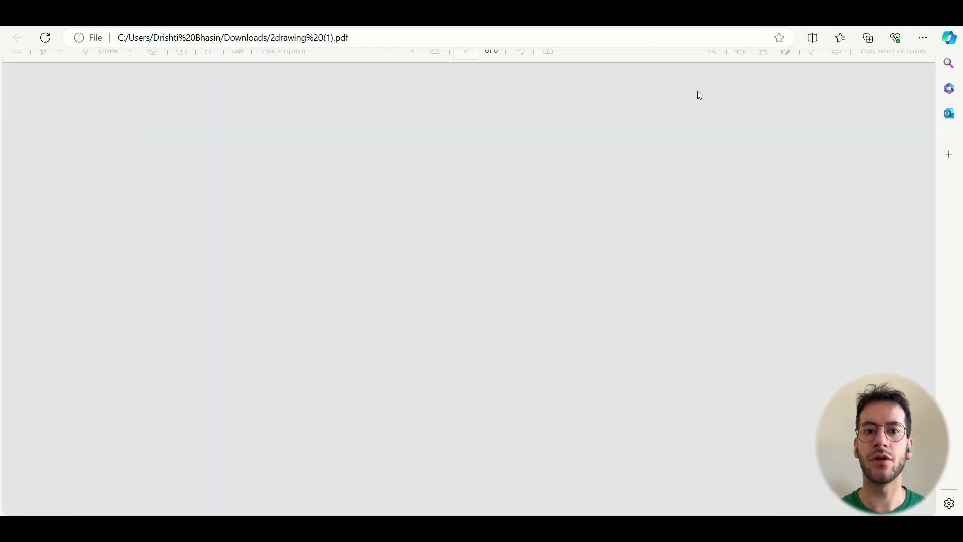